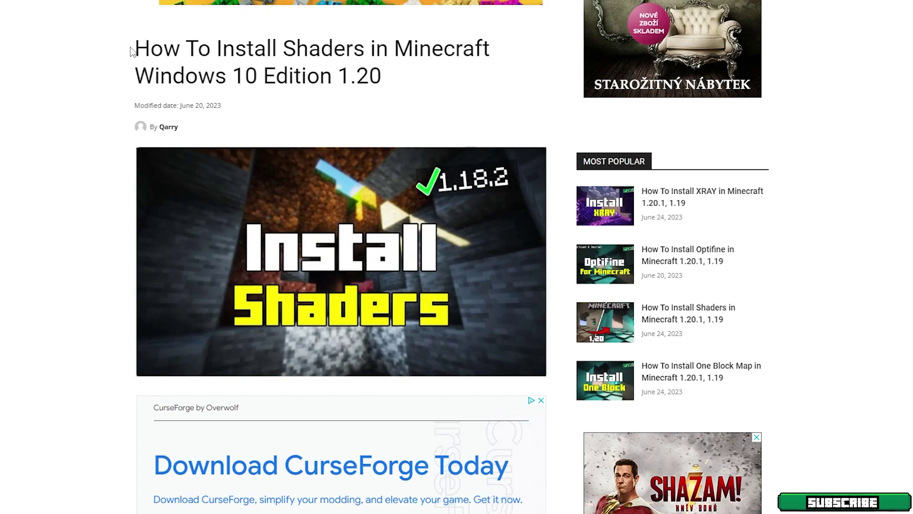
Scroll the minecraftsketchbros.eu shaders guide down to the Downloads list and its Shaders link
scroll(133, 51, down, 9)
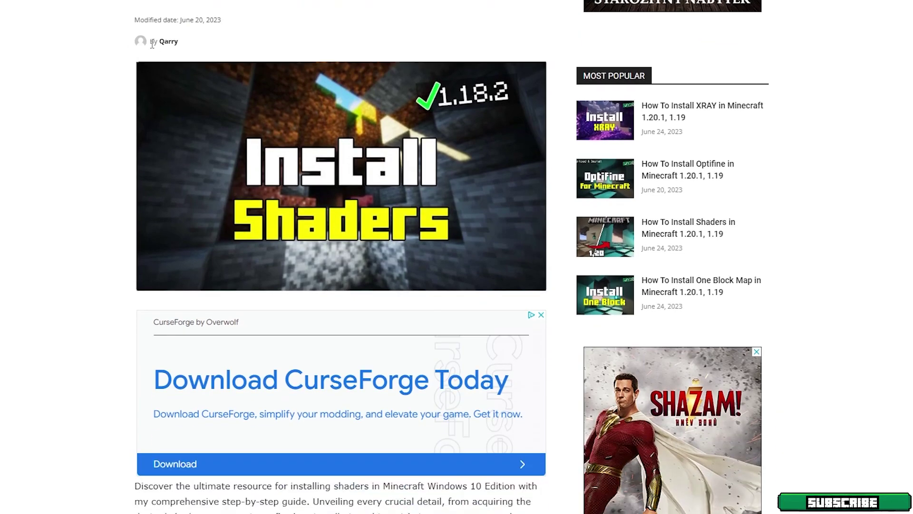
scroll(47, 78, down, 15)
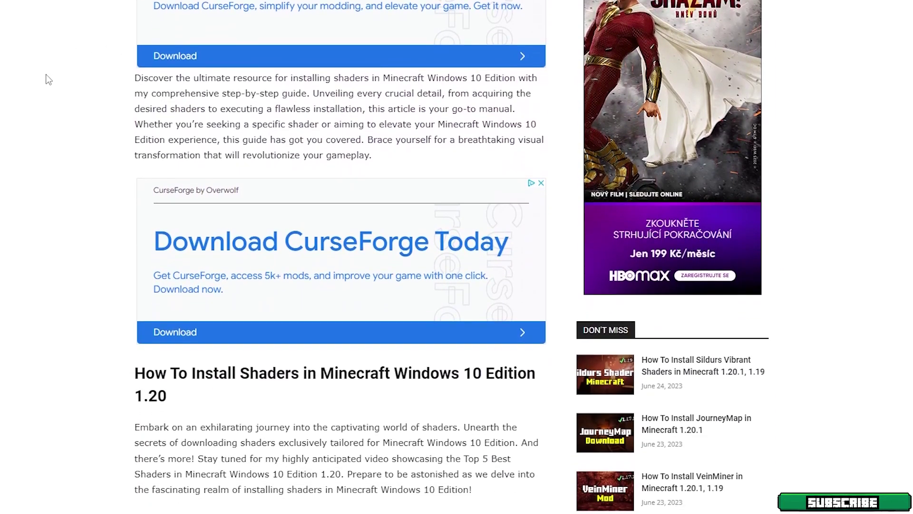
scroll(50, 117, down, 19)
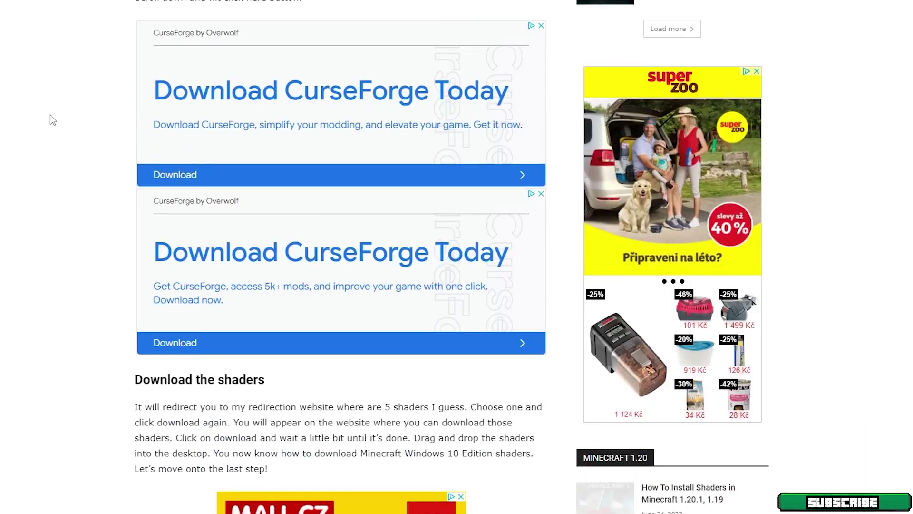
scroll(43, 136, down, 11)
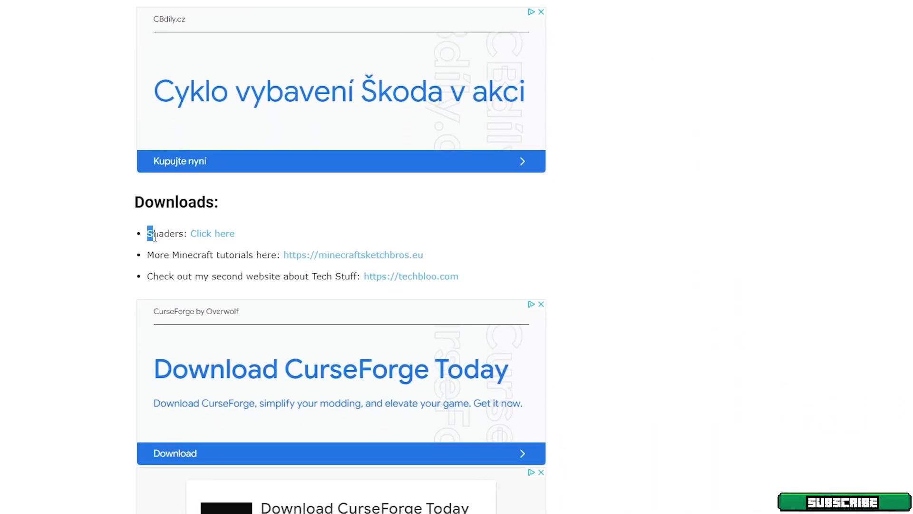
drag(155, 237, 188, 233)
click(246, 225)
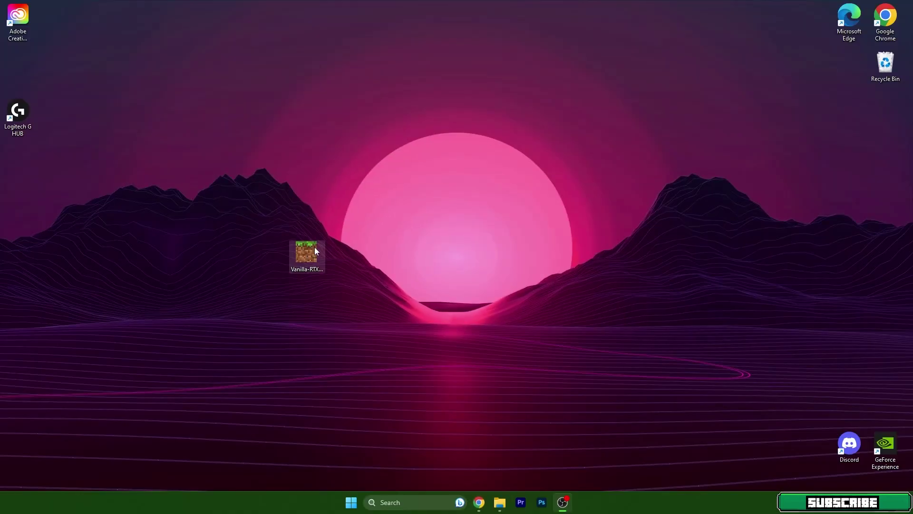
Place the downloaded Vanilla RTX pack file near the centre of the desktop
drag(315, 247, 383, 209)
mouse_move(318, 177)
mouse_down()
mouse_move(498, 245)
mouse_move(324, 147)
mouse_up()
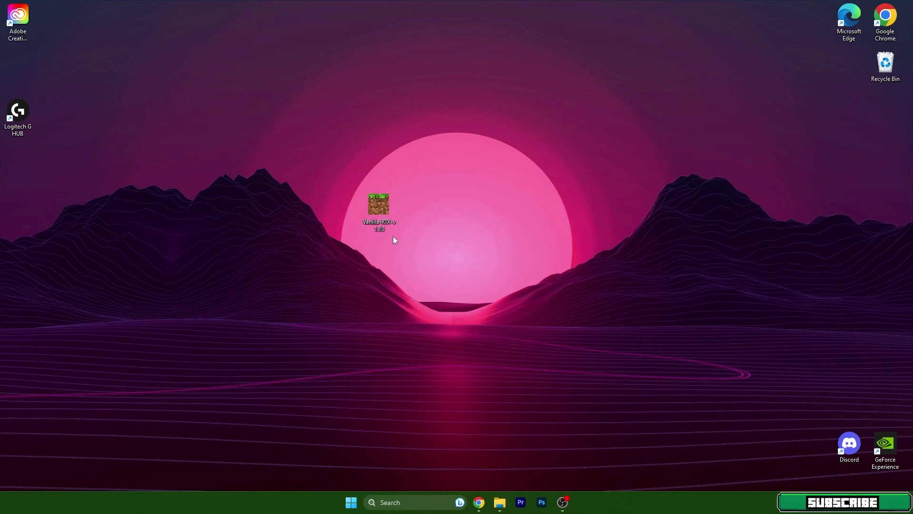
Search Windows for 'minecraft' and launch Minecraft for Windows to its Bare Bones main menu
key(super+s)
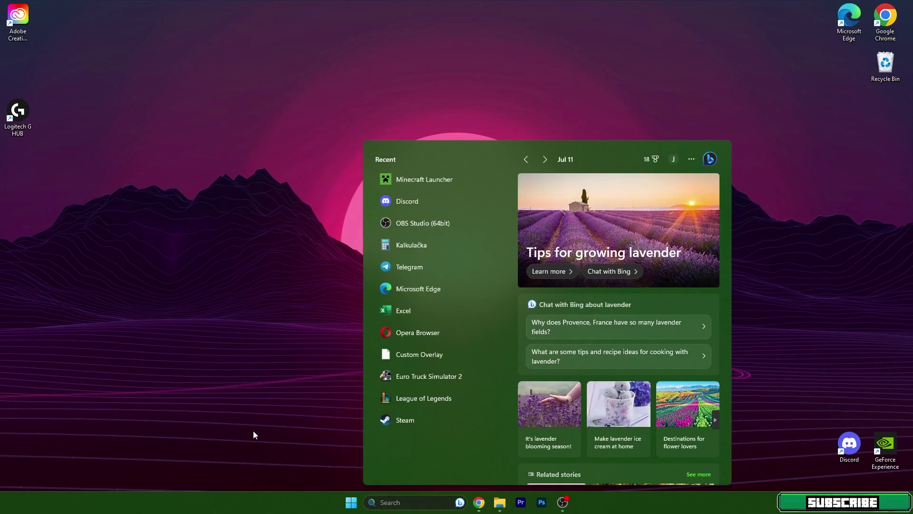
text(minecraft)
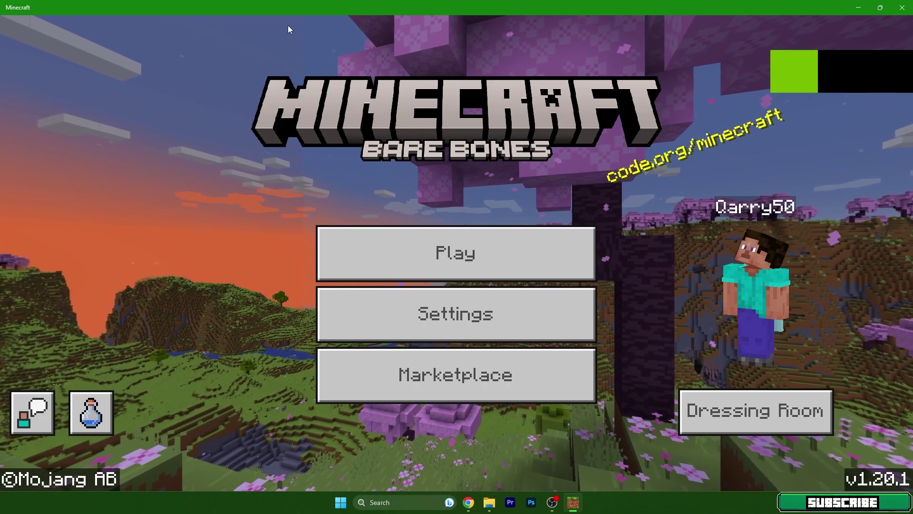
Restore Minecraft to a window and move the Vanilla RTX file out from behind it
double_click(102, 4)
mouse_move(355, 56)
mouse_down()
mouse_move(471, 166)
mouse_move(509, 184)
mouse_up()
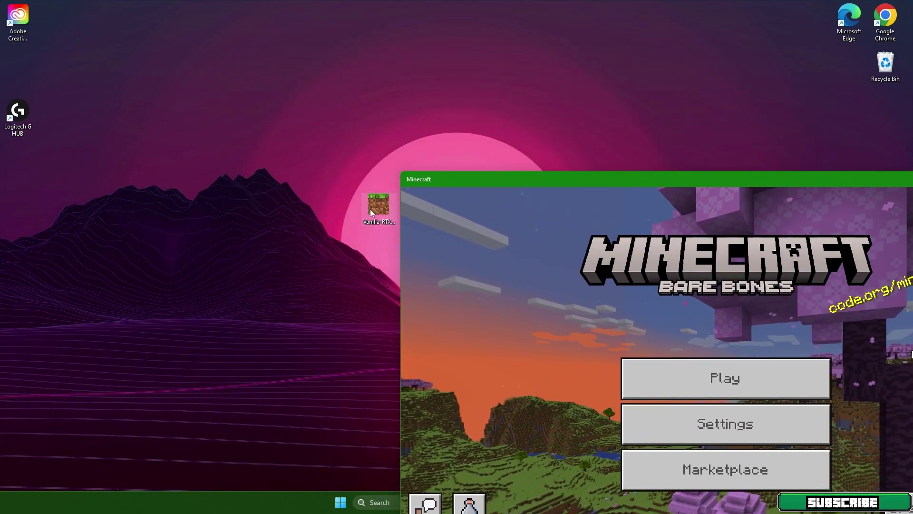
drag(379, 204, 126, 252)
drag(462, 184, 284, 56)
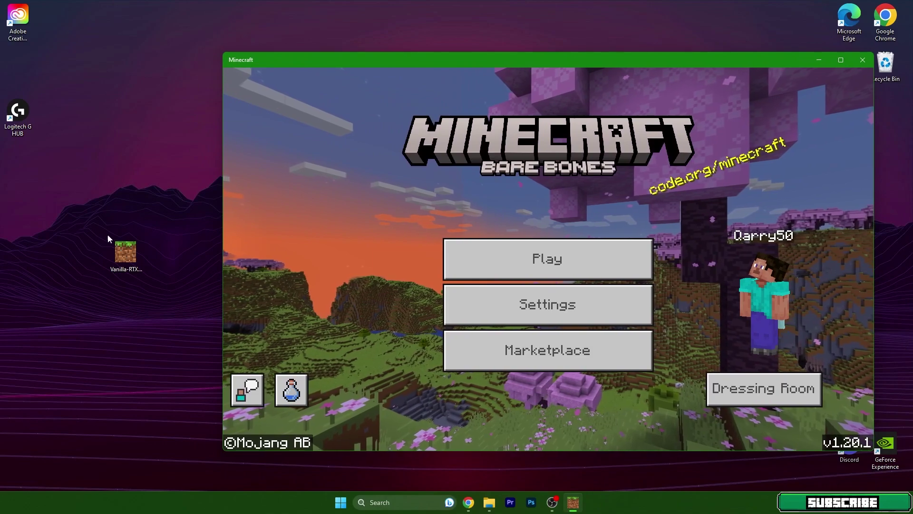
Import the Vanilla RTX .mcpack into Minecraft from the desktop, then maximize Minecraft
drag(82, 224, 142, 265)
double_click(136, 249)
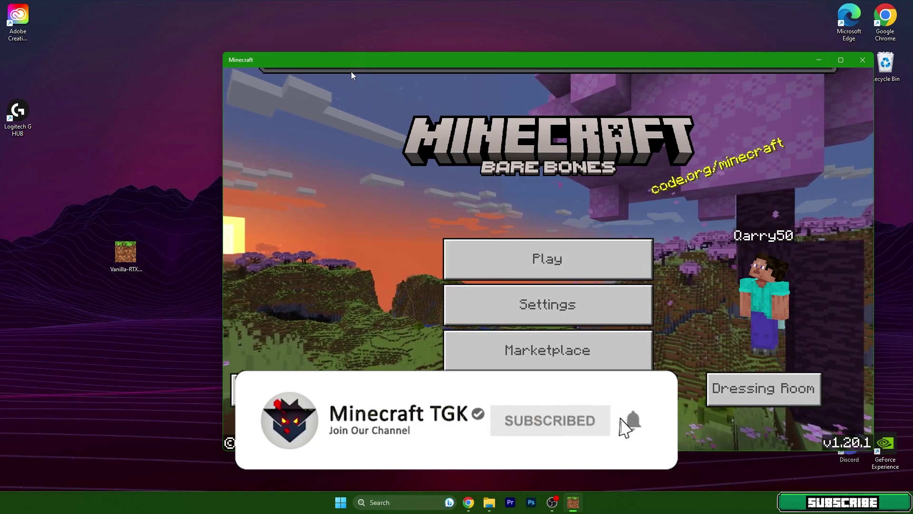
double_click(410, 61)
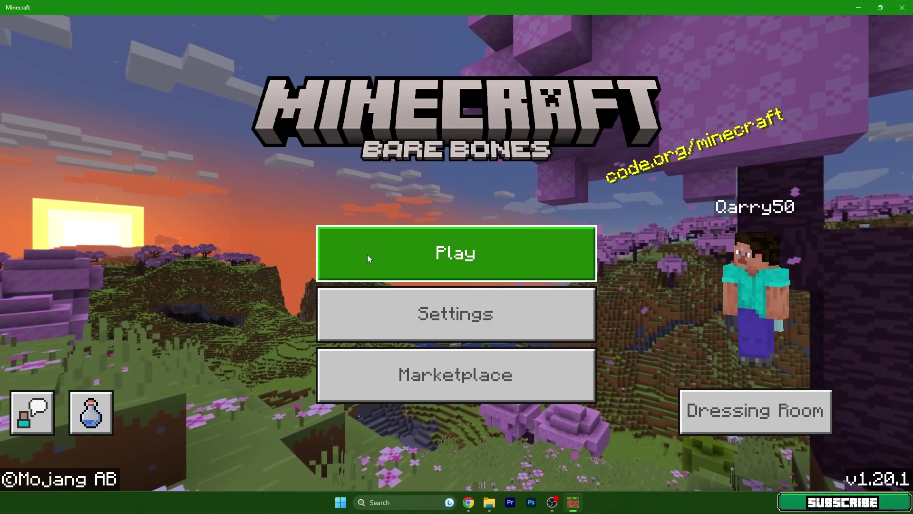
Deactivate the Bare Bones Texture Pack in Settings > Global Resources
click(365, 293)
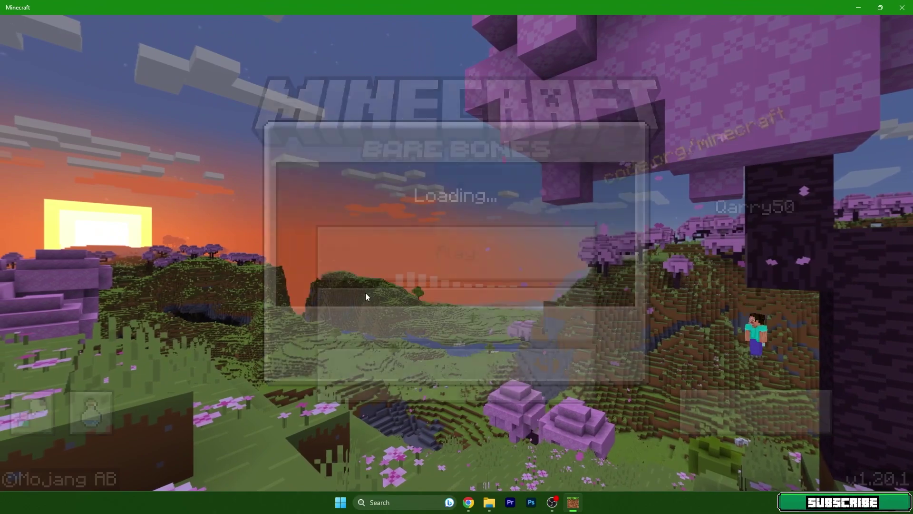
scroll(143, 295, down, 2)
scroll(136, 333, down, 4)
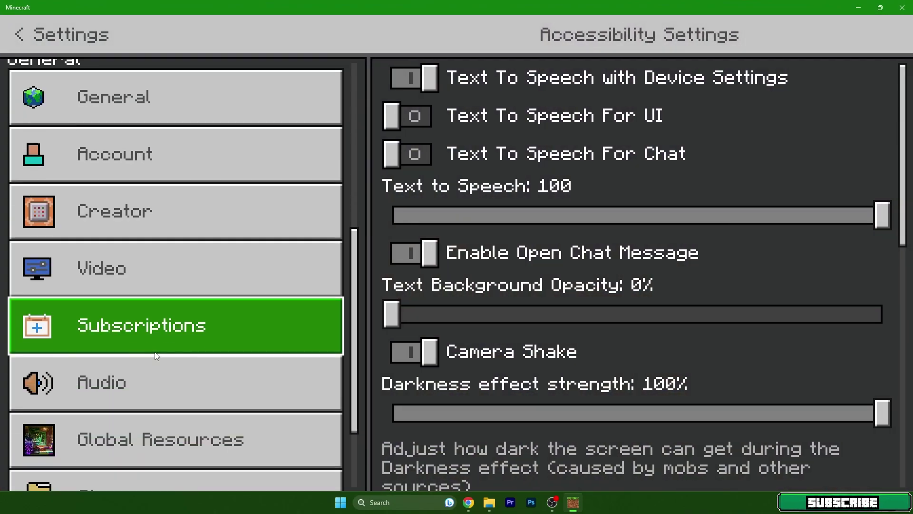
click(159, 423)
click(424, 86)
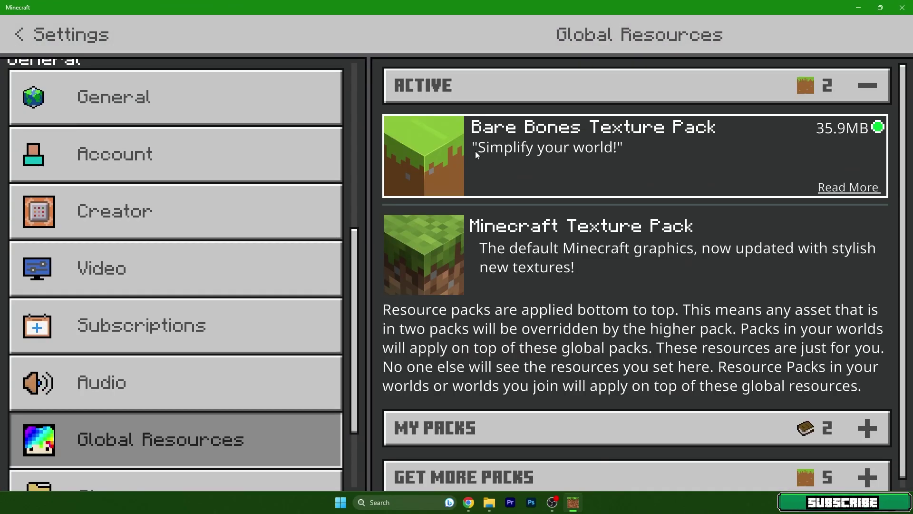
click(475, 151)
click(428, 85)
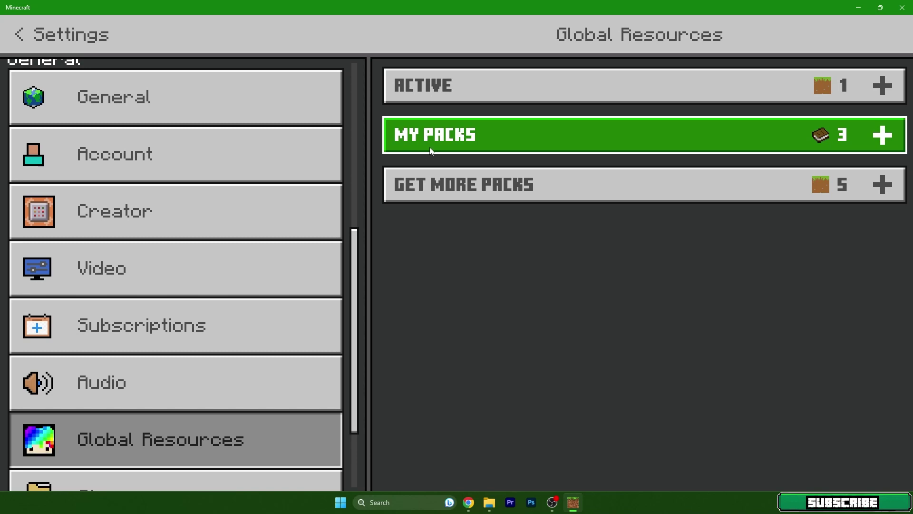
Activate Vanilla RTX from My Packs as a global resource pack and exit settings
click(430, 149)
click(536, 206)
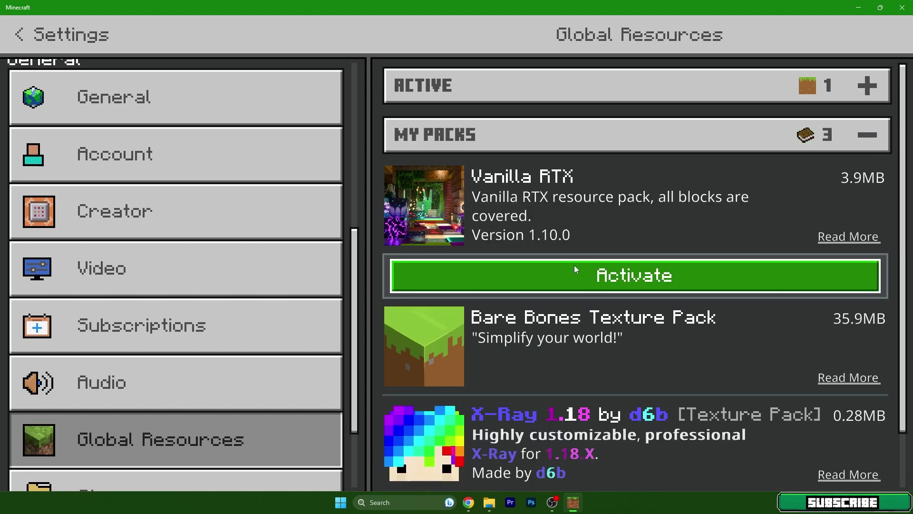
click(577, 269)
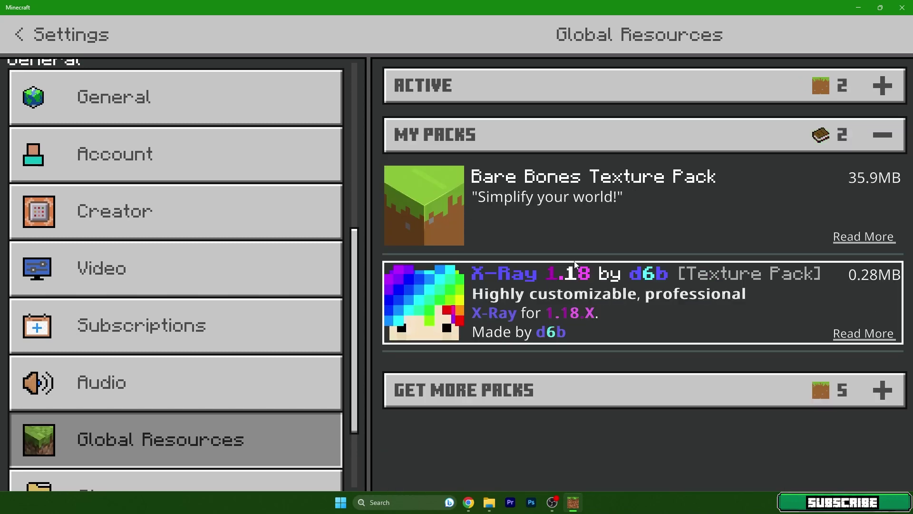
click(471, 101)
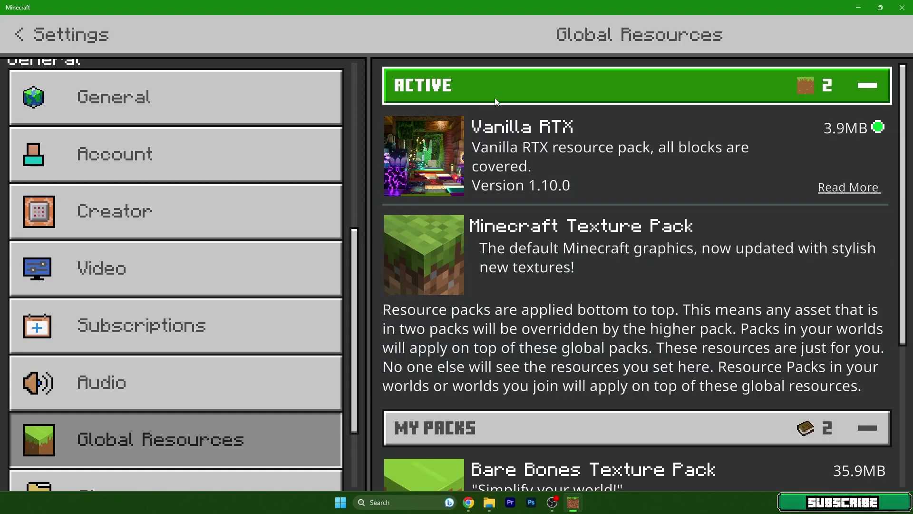
key(Escape)
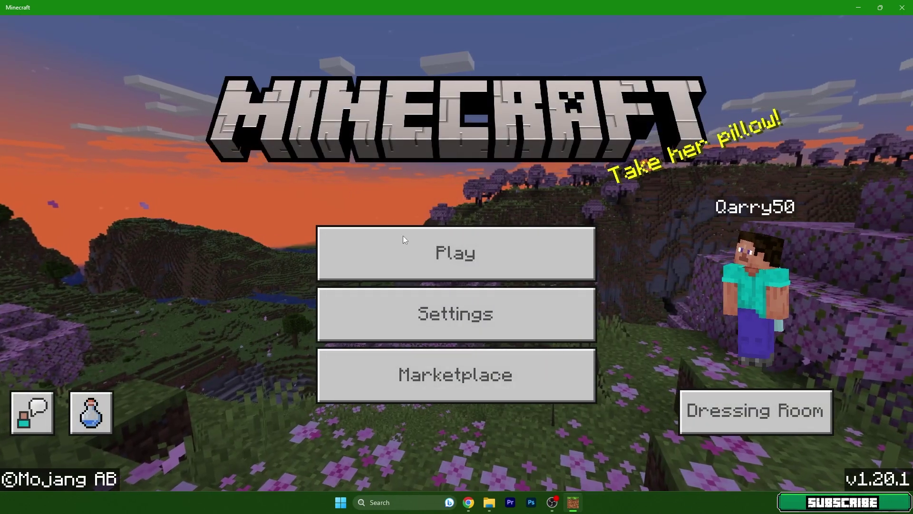
Activate the Vanilla RTX resource pack in world 846845456's settings
click(405, 237)
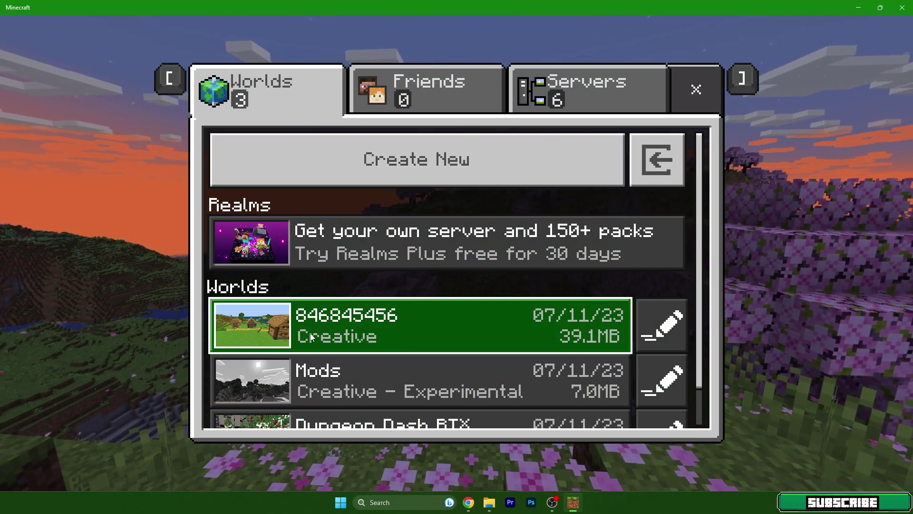
click(684, 339)
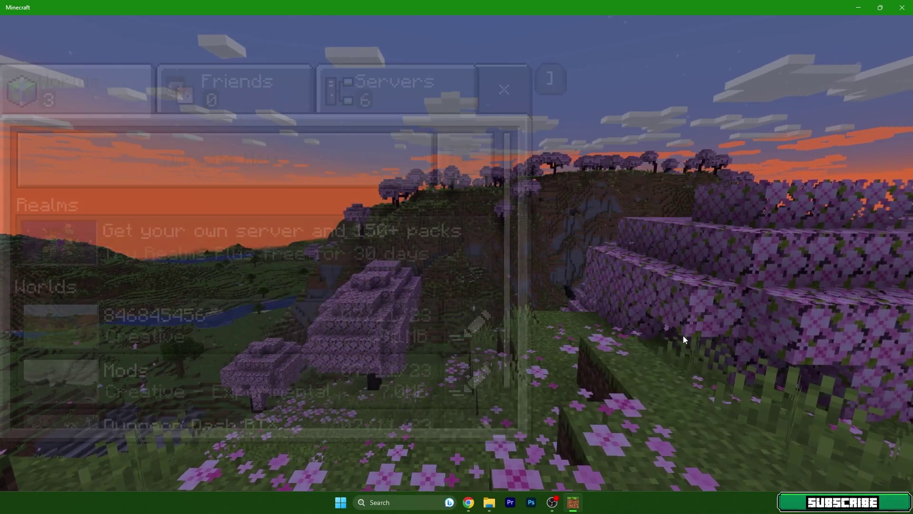
scroll(181, 378, down, 3)
click(181, 390)
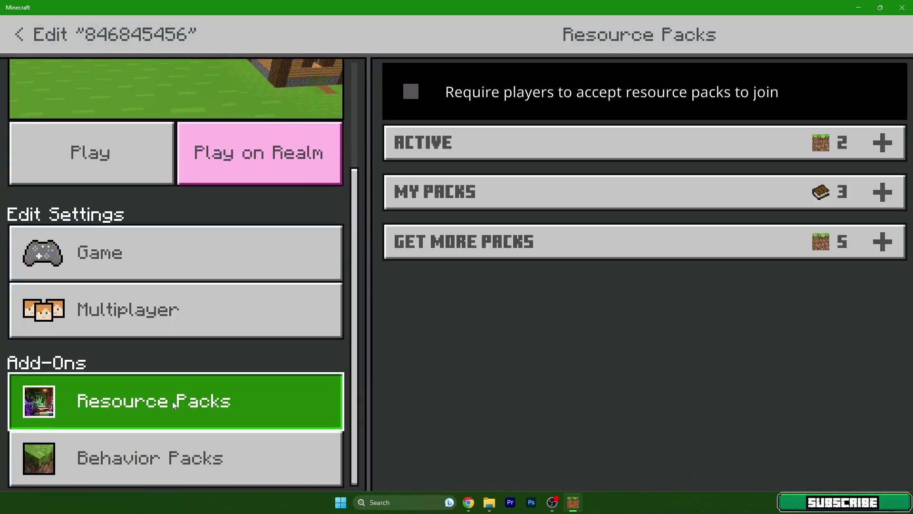
click(516, 191)
click(531, 252)
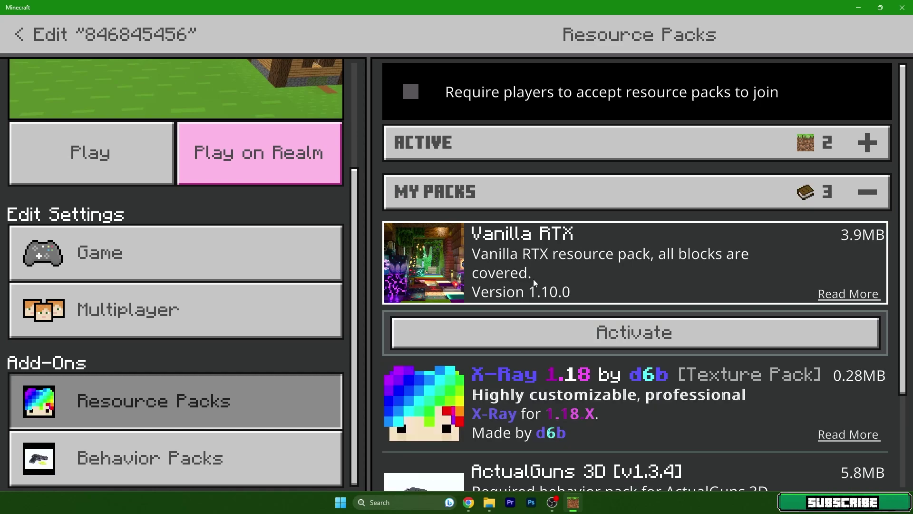
click(533, 330)
Deactivate the Bare Bones pack for the world and review its active and available behavior packs
click(533, 143)
click(546, 345)
click(546, 375)
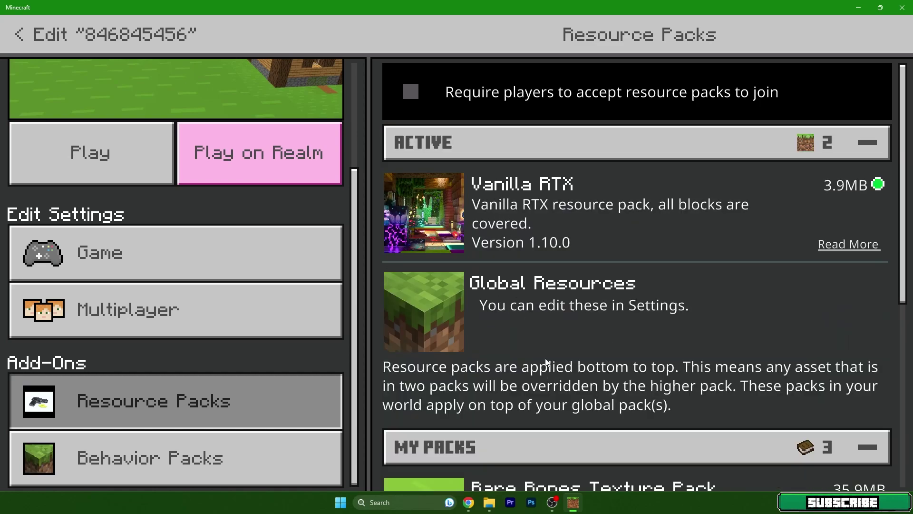
click(190, 457)
click(484, 93)
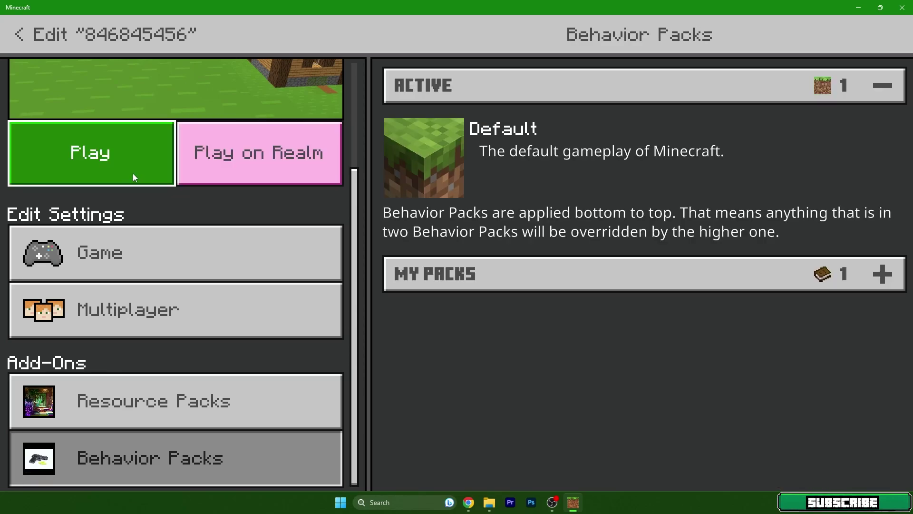
click(428, 273)
Load the world and walk through the village past the stone-and-wood house
click(95, 173)
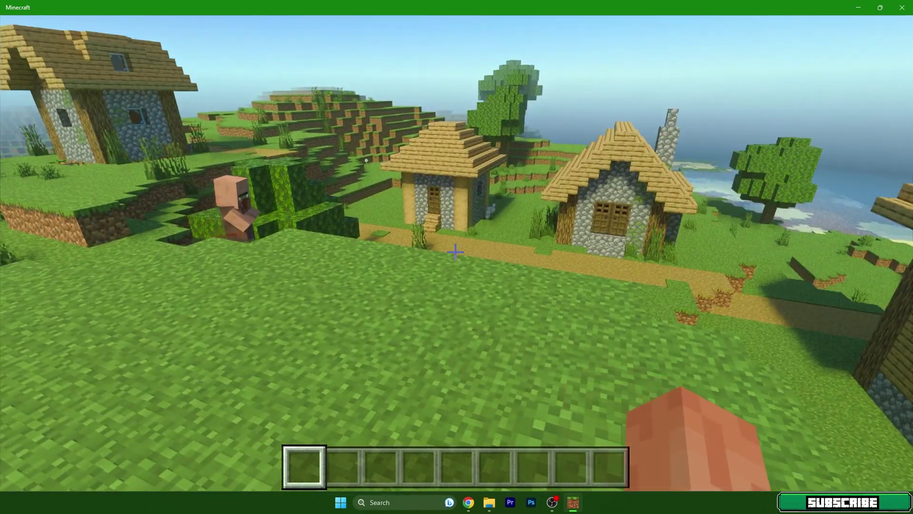
key(w)
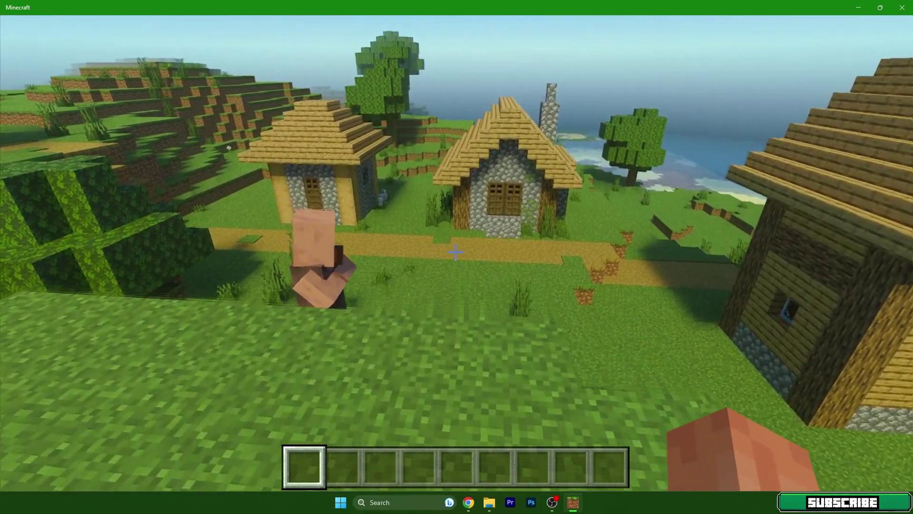
key(w)
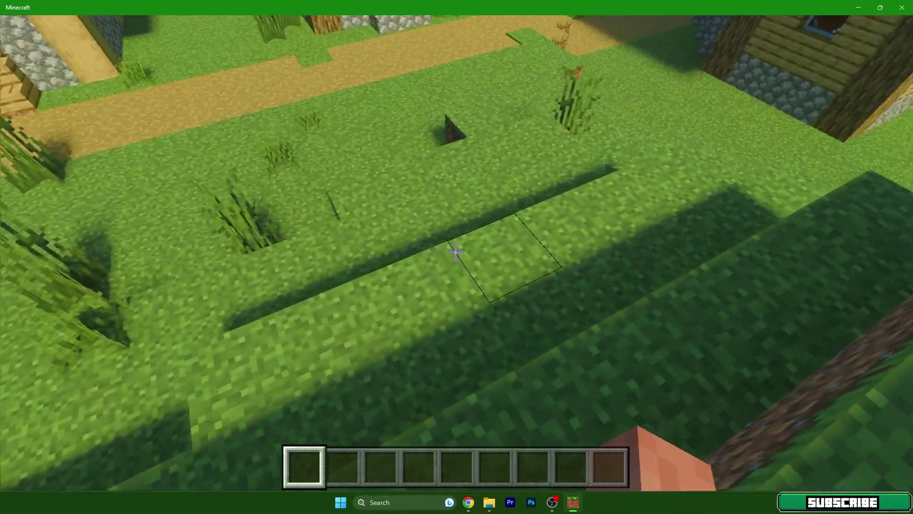
key(w)
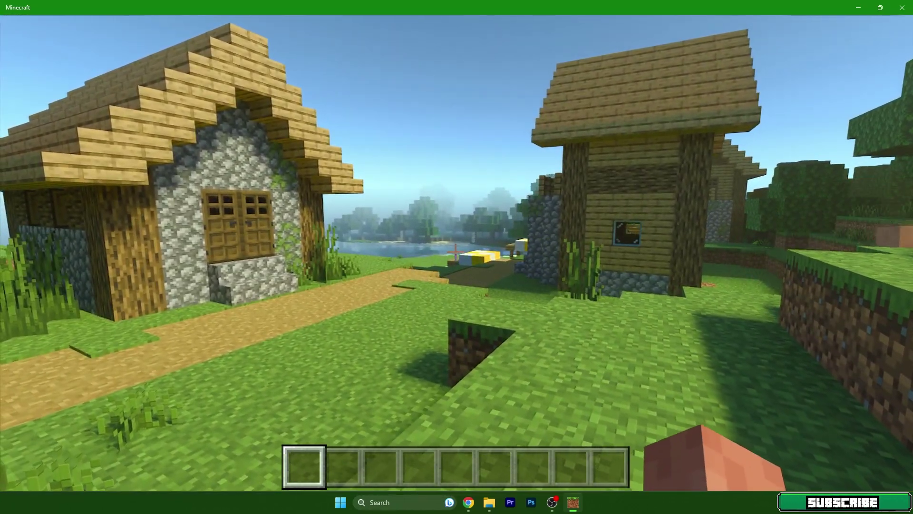
key(w)
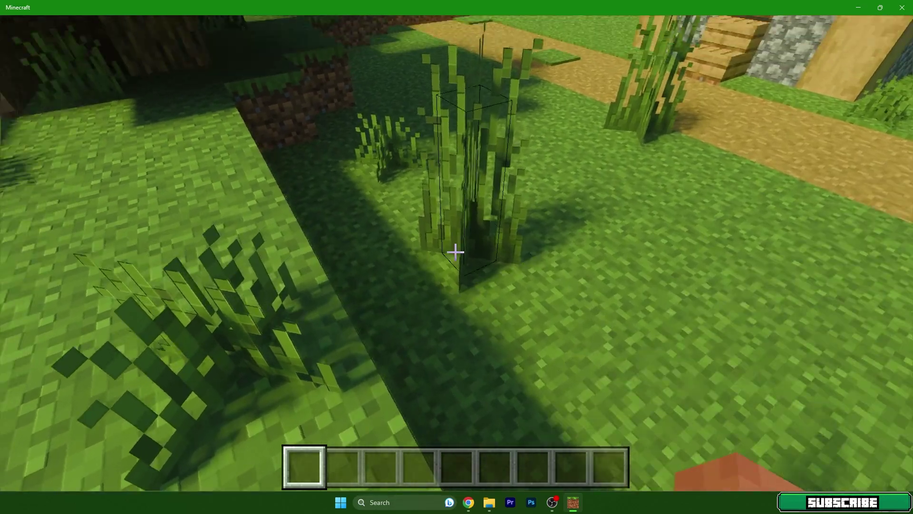
key(w)
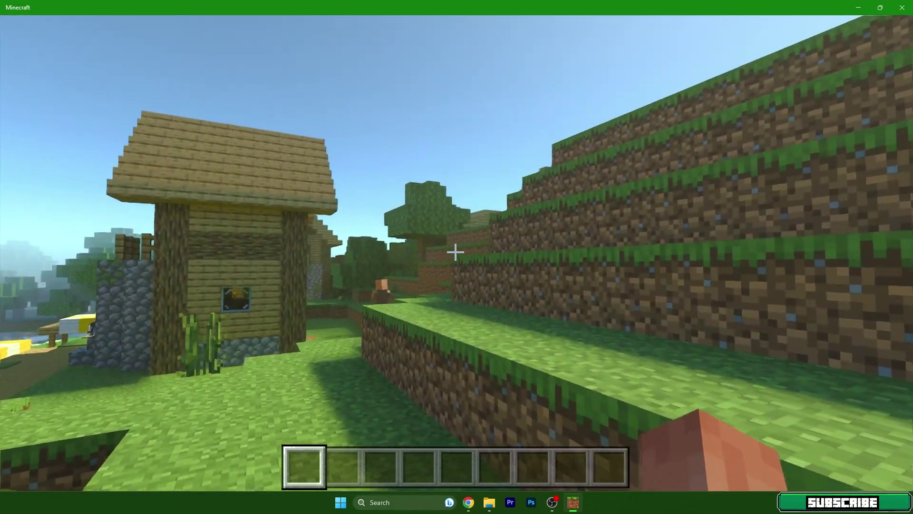
key(w)
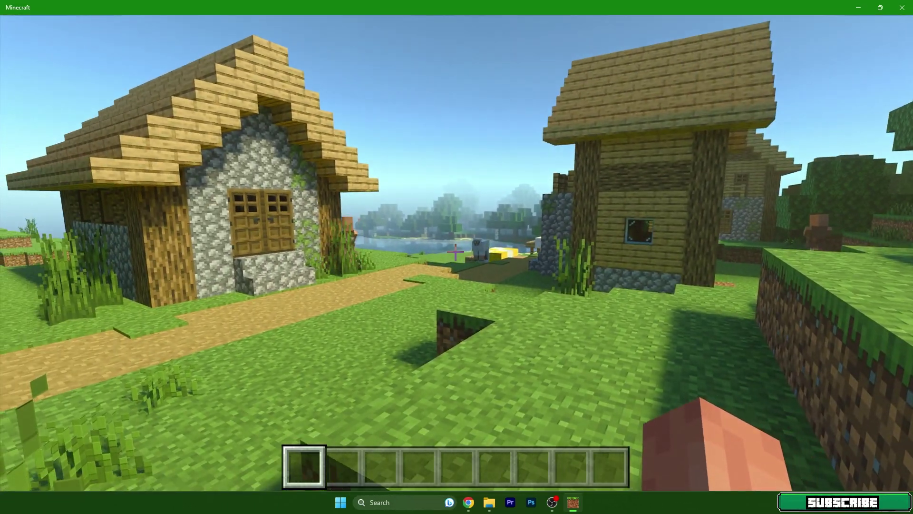